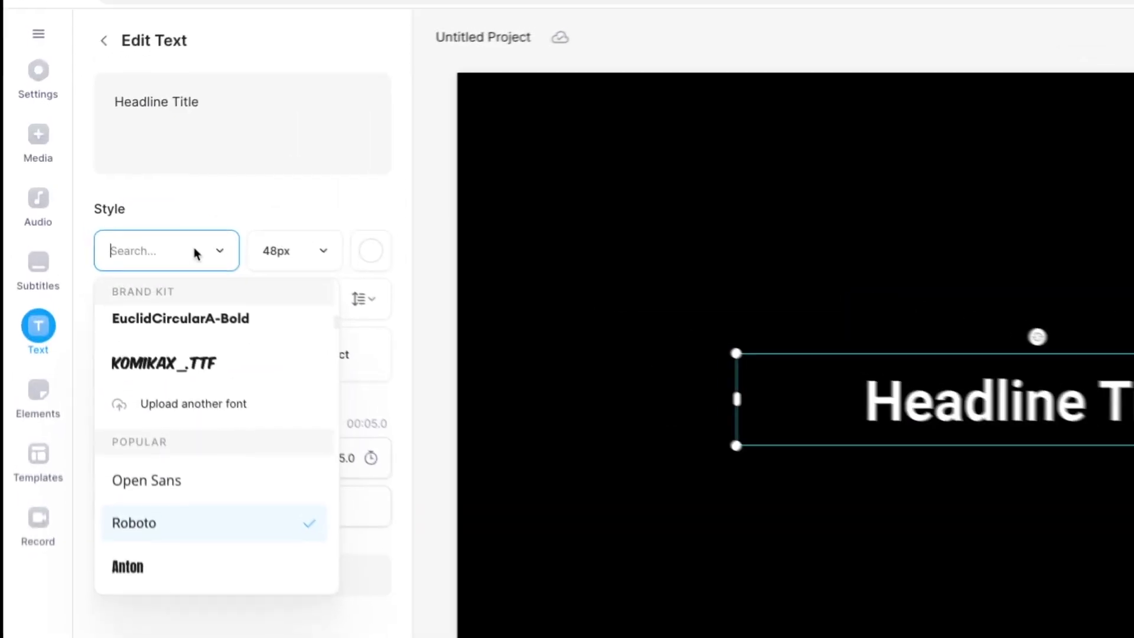
# Upload the Komika Axis font file KOMIKAX_.ttf as a custom font
pyautogui.click(172, 413)
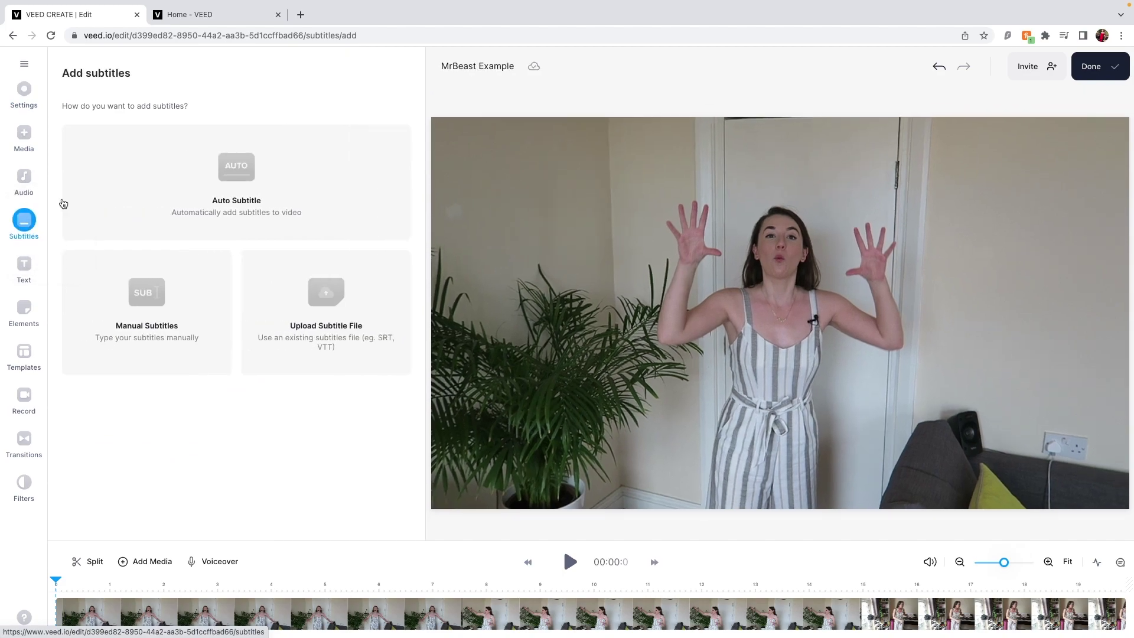
# Auto-generate subtitles with English (UK) as the spoken language
pyautogui.click(294, 176)
pyautogui.click(428, 146)
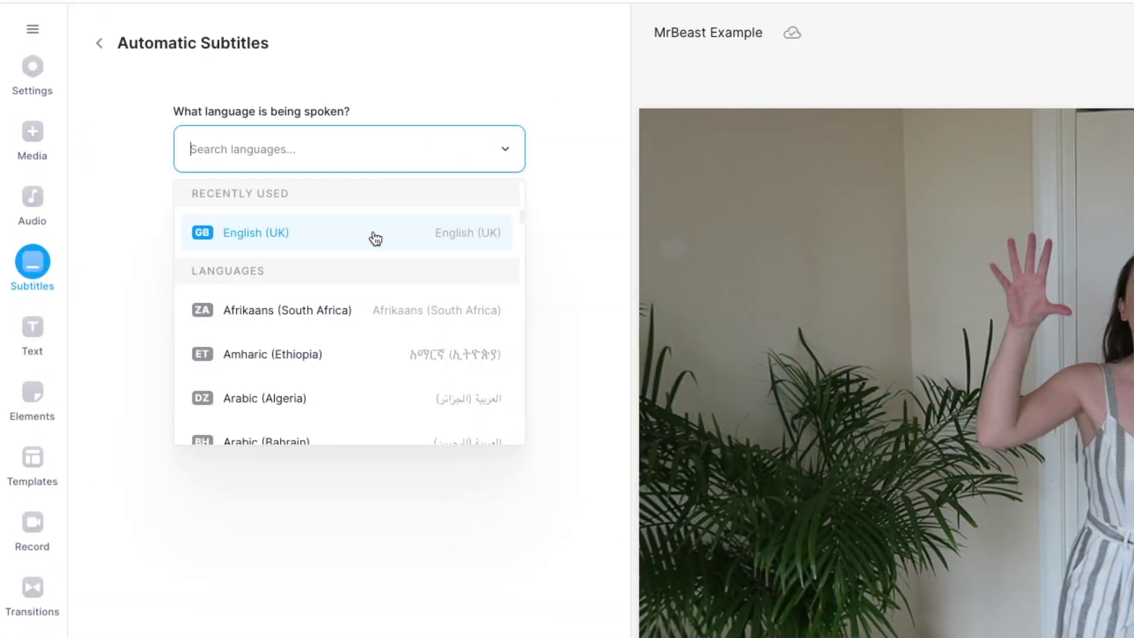
pyautogui.click(375, 237)
pyautogui.click(375, 239)
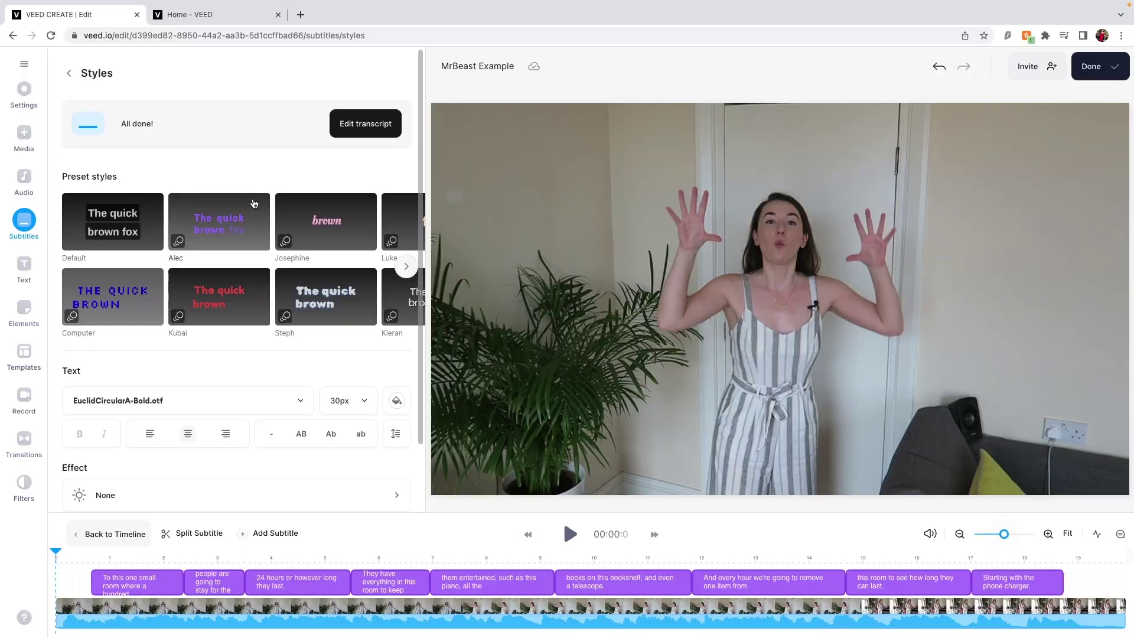
# Check the transcript's subtitle lines and In/Out times, confirming the word 'small'
pyautogui.click(348, 133)
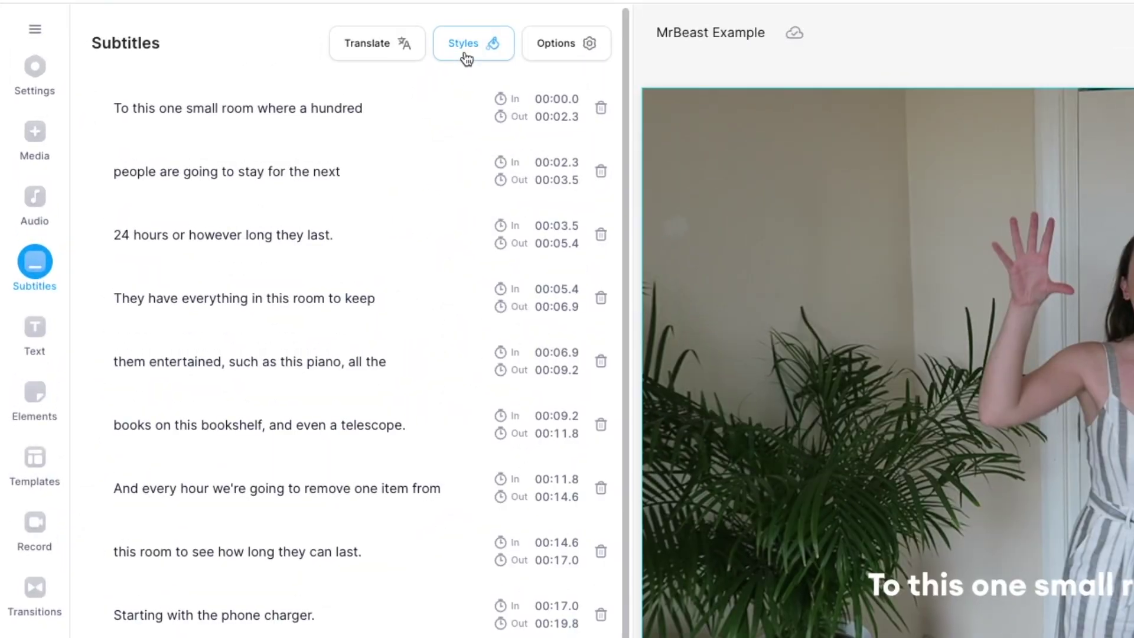
pyautogui.click(463, 47)
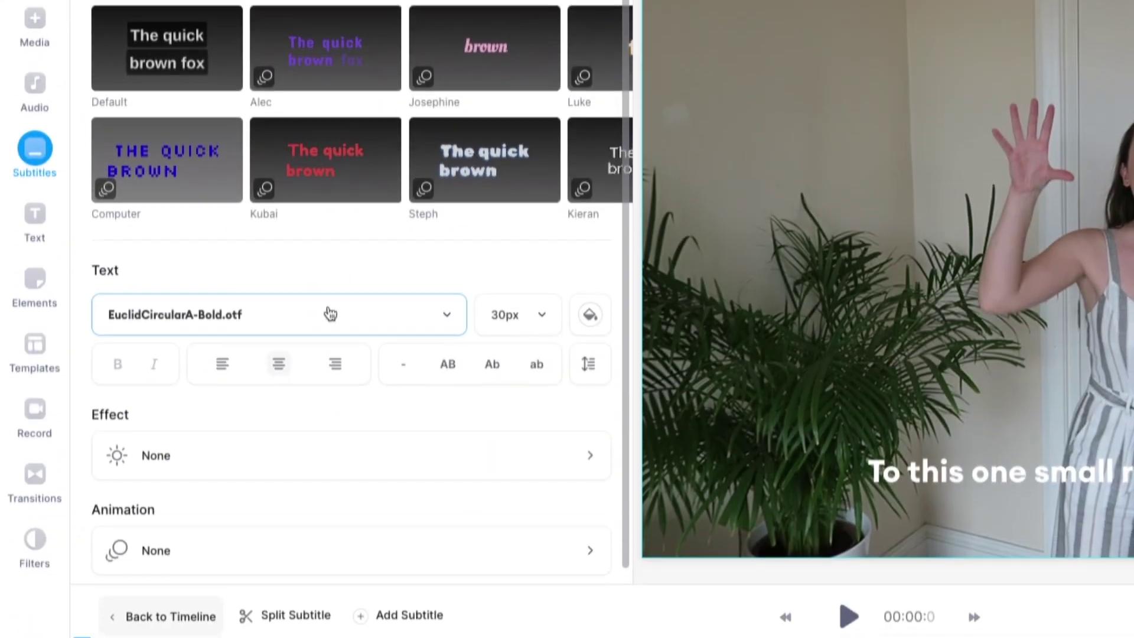
# Set the subtitle font to KOMIKAX_.TTF and the text size to 60px
pyautogui.click(325, 309)
pyautogui.click(273, 391)
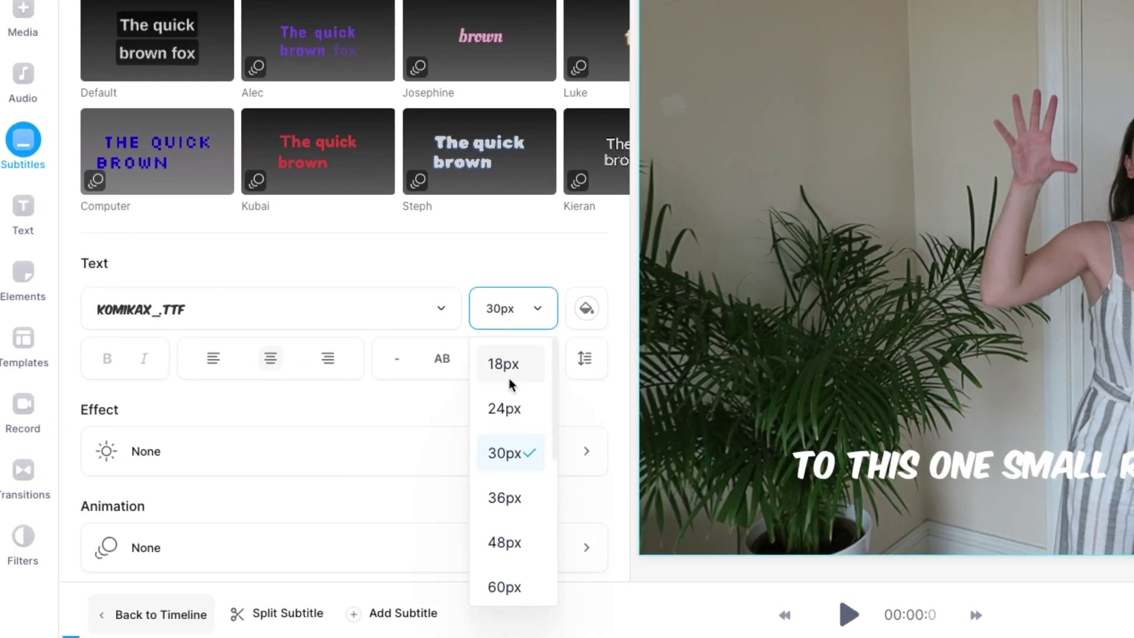
pyautogui.click(506, 510)
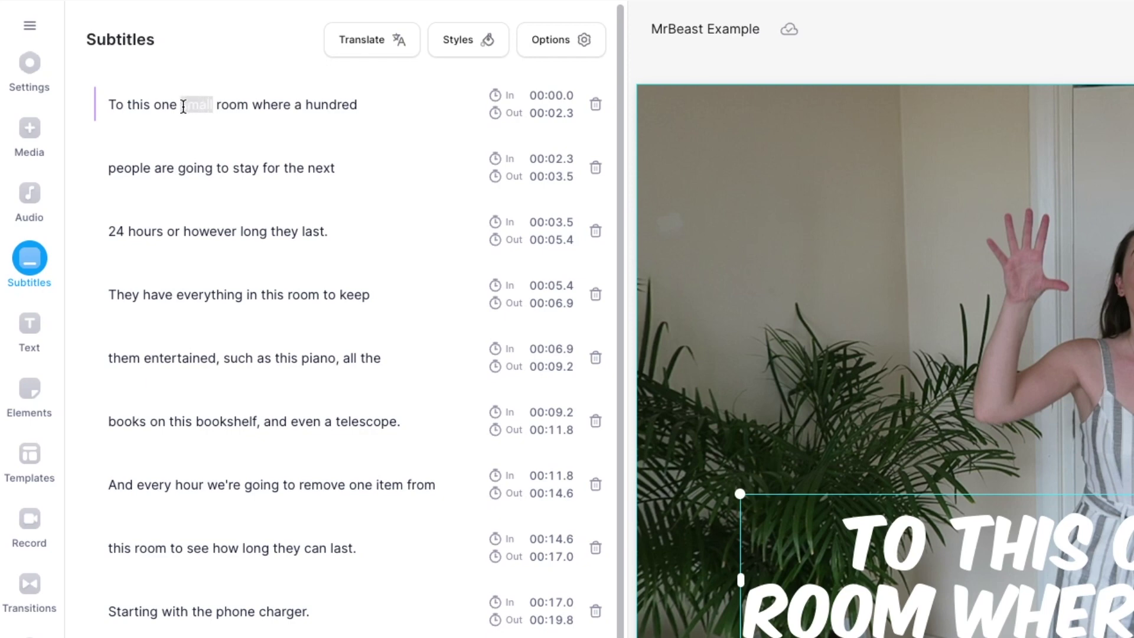
# Colour the word 'small' red in the first subtitle
pyautogui.click(242, 135)
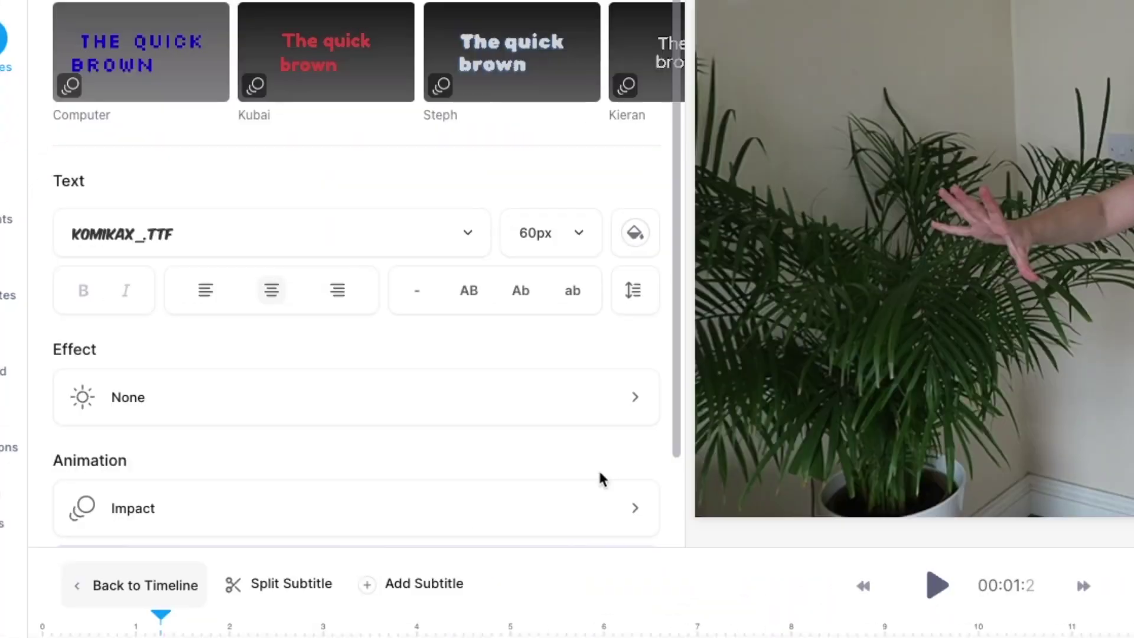
# Bring up the text Effect options for the Impact-animated subtitles
pyautogui.click(464, 397)
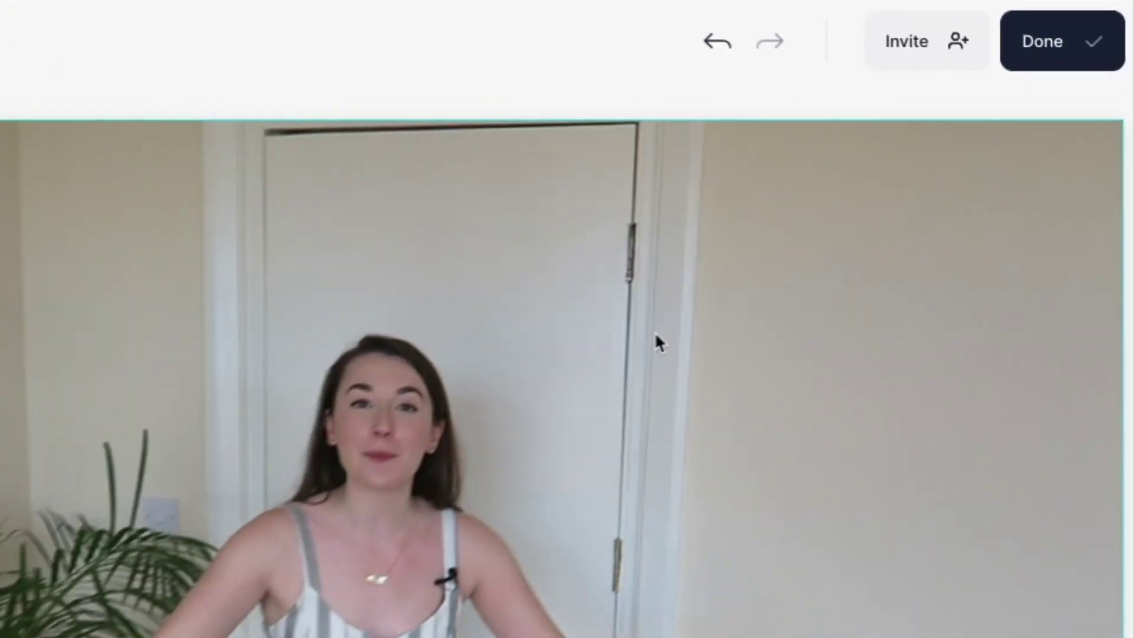
# Set the export quality to HD with subtitles burned in
pyautogui.click(1044, 41)
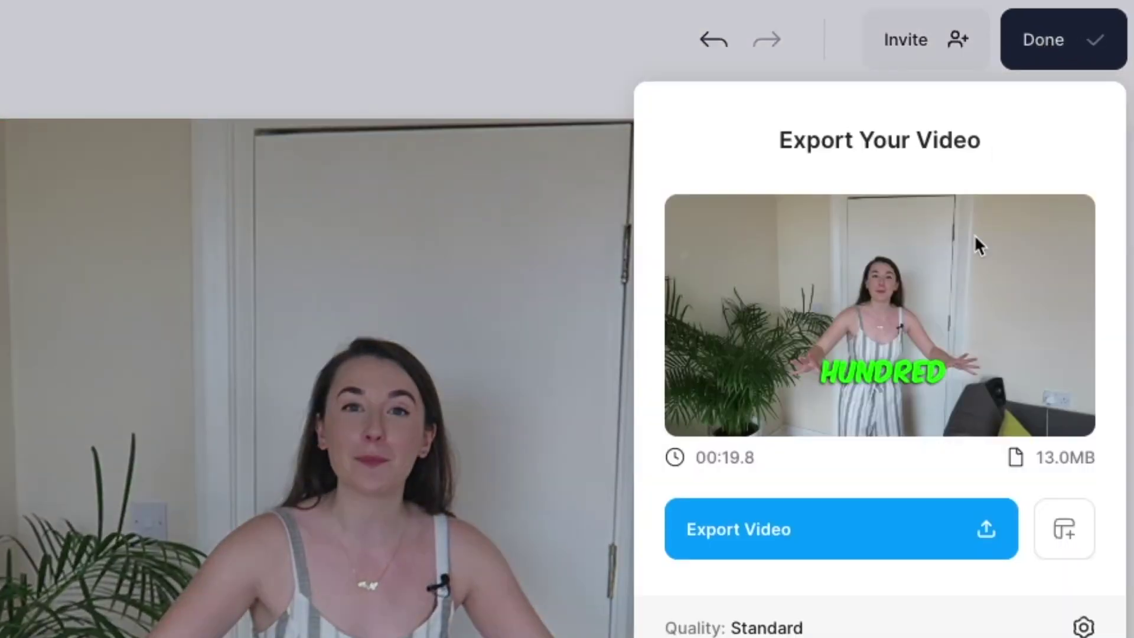
pyautogui.click(1083, 628)
pyautogui.click(848, 291)
pyautogui.click(952, 384)
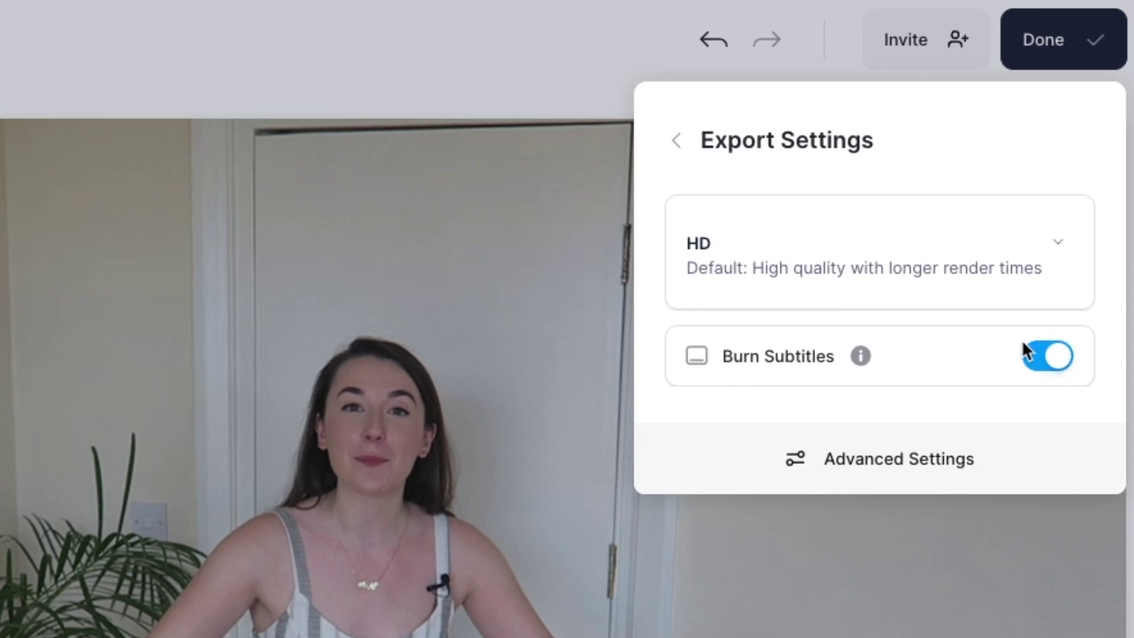
pyautogui.click(678, 141)
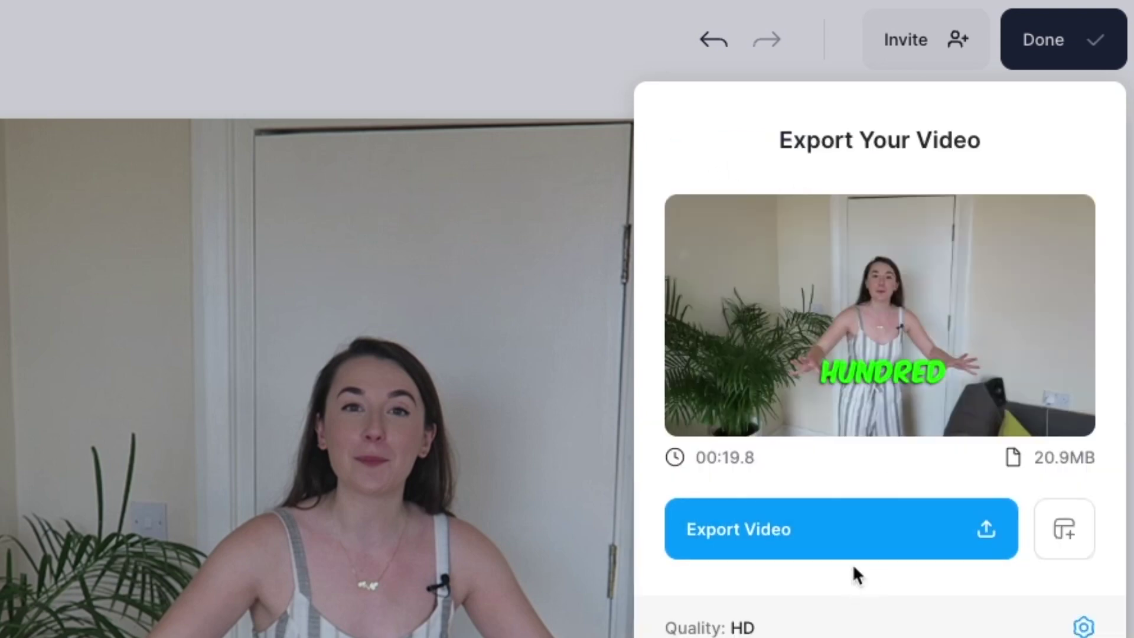